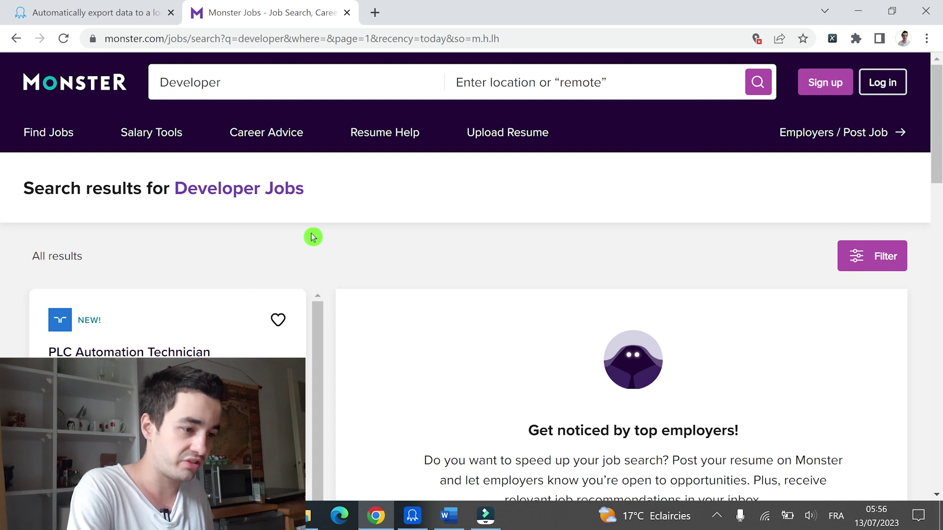
Scroll through Monster's Developer job results posted today
scroll(201, 264, down, 2)
Reload the Go to Webpage step in Octoparse and compare against Monster's search filters in Chrome
scroll(249, 248, down, 2)
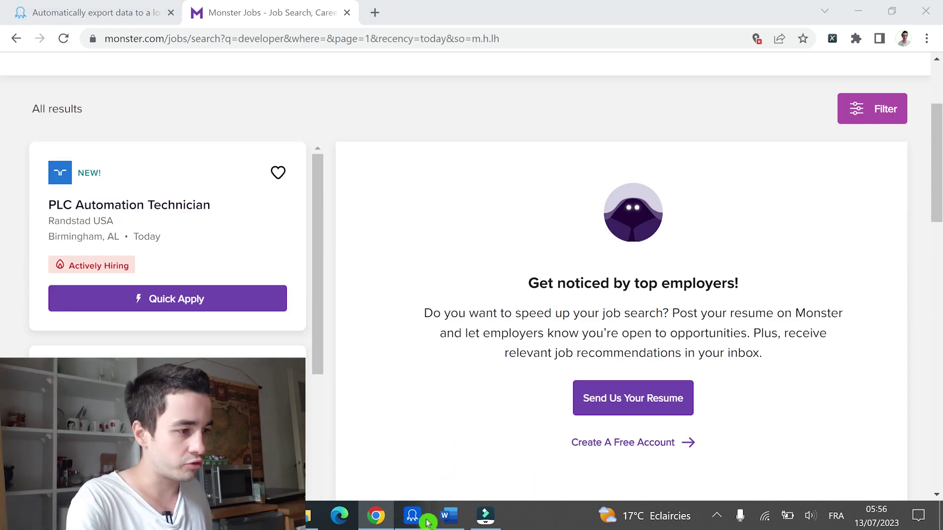
click(413, 516)
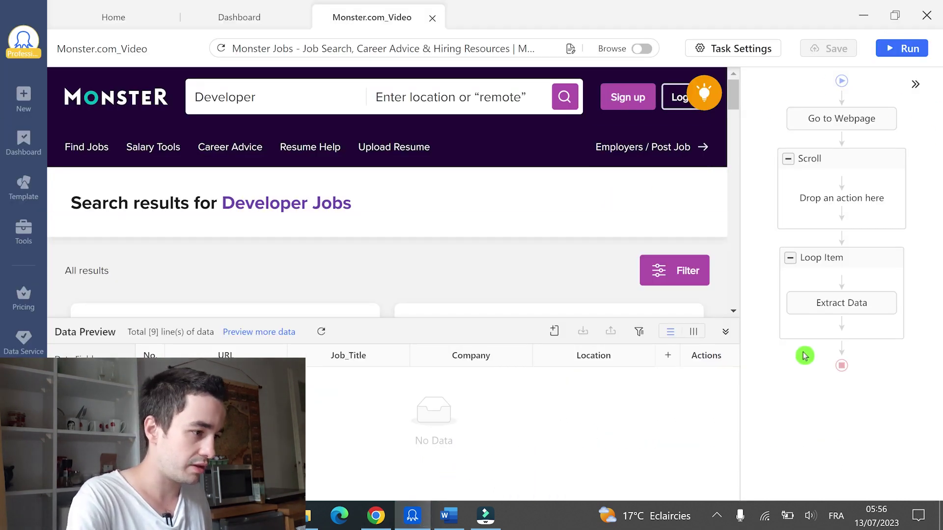
mouse_move(841, 139)
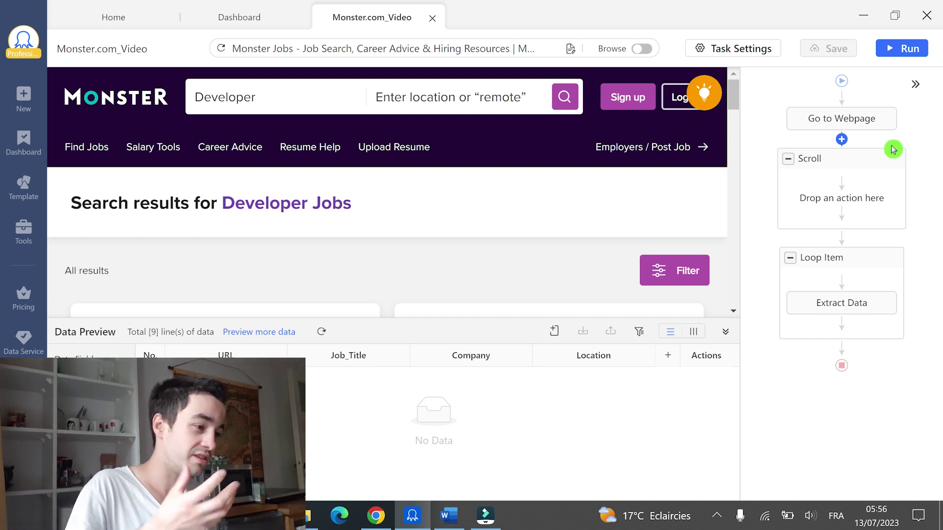
click(864, 118)
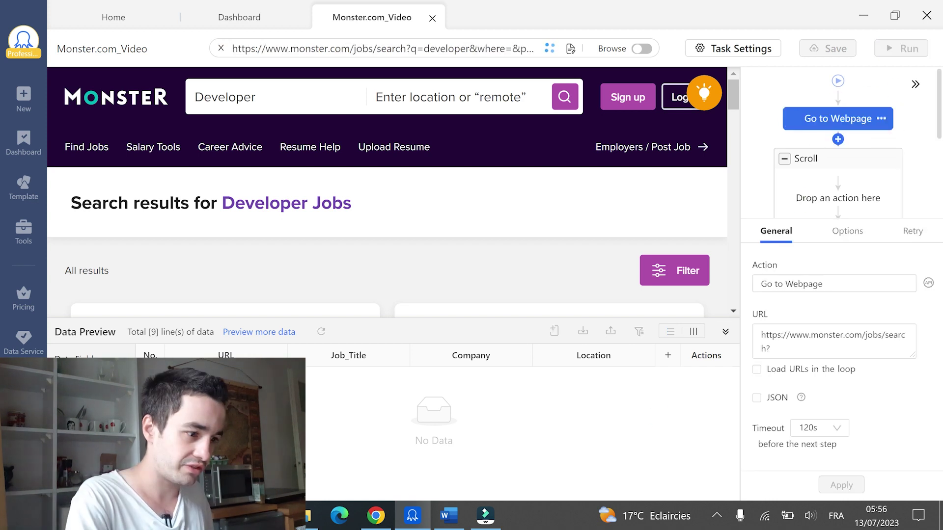
click(376, 516)
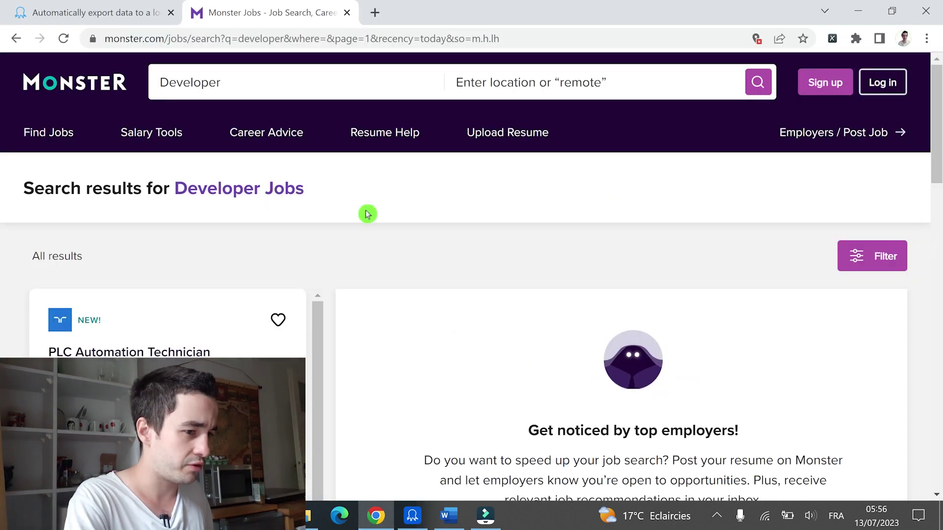
click(845, 250)
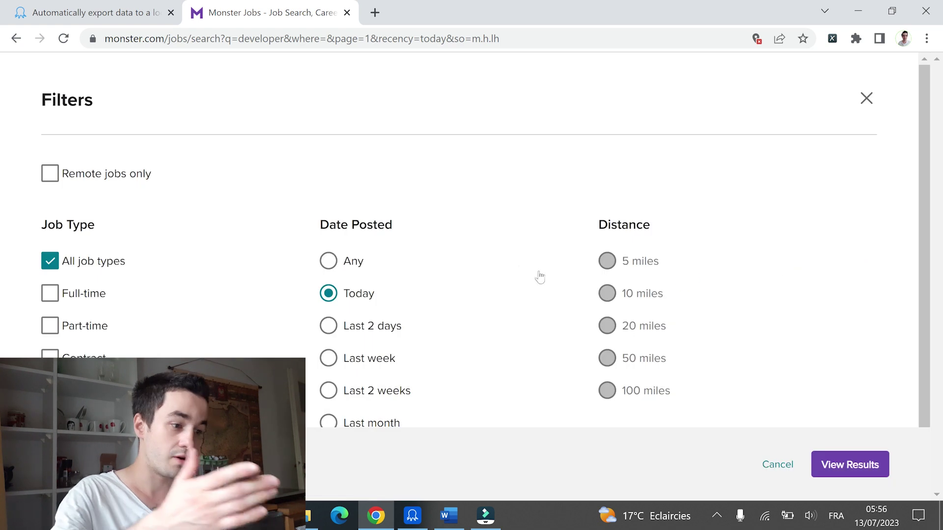
click(864, 101)
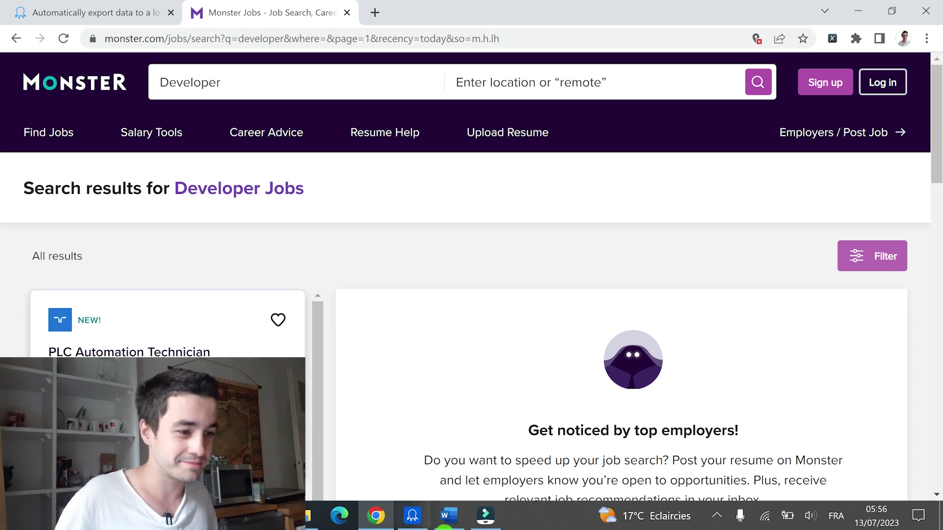
click(413, 515)
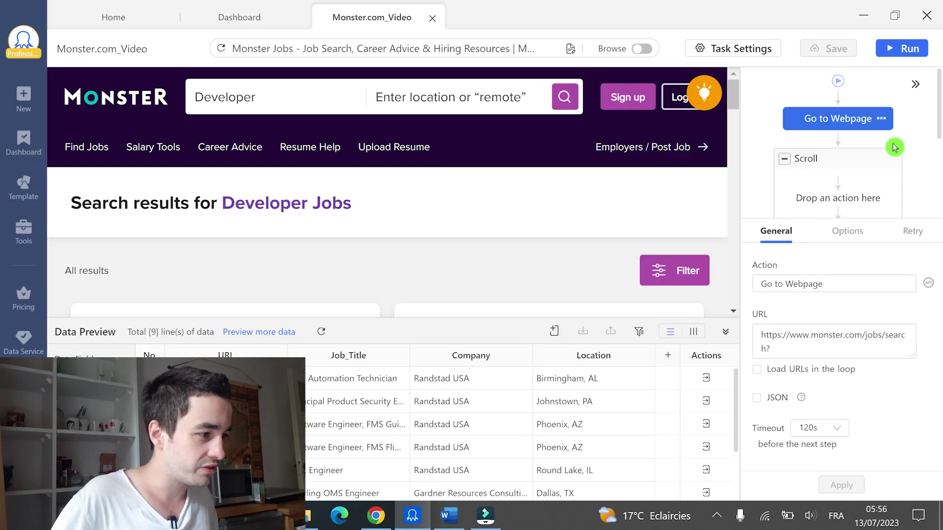
Review the Scroll and Extract Data steps, checking the Monster page alongside
click(824, 196)
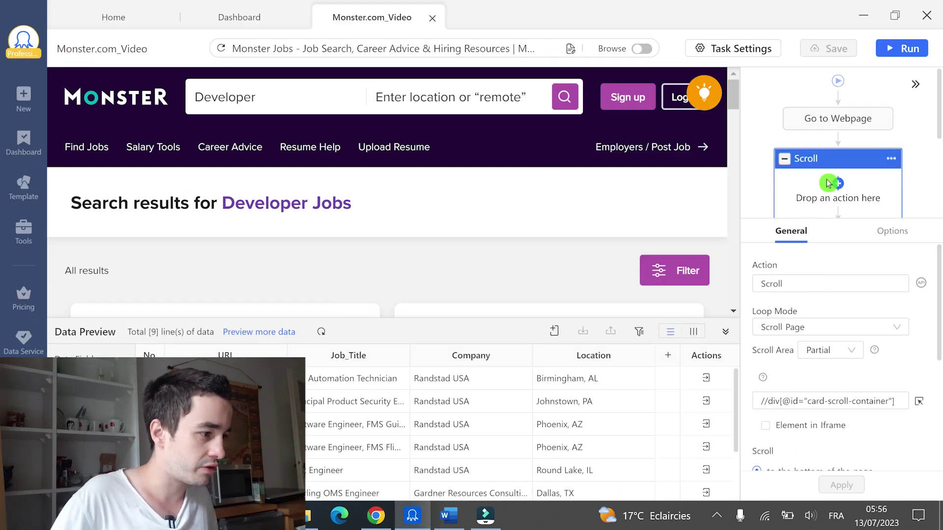
scroll(825, 334, down, 3)
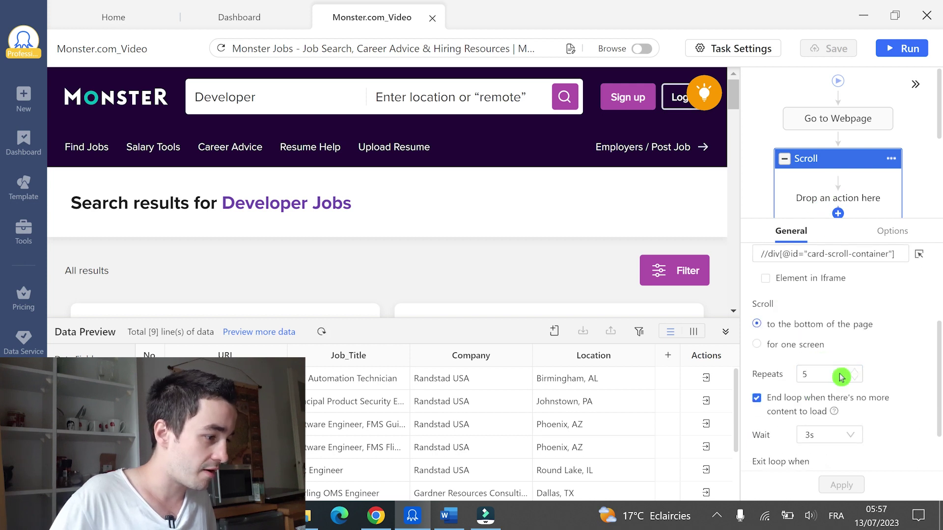
key(alt+Tab)
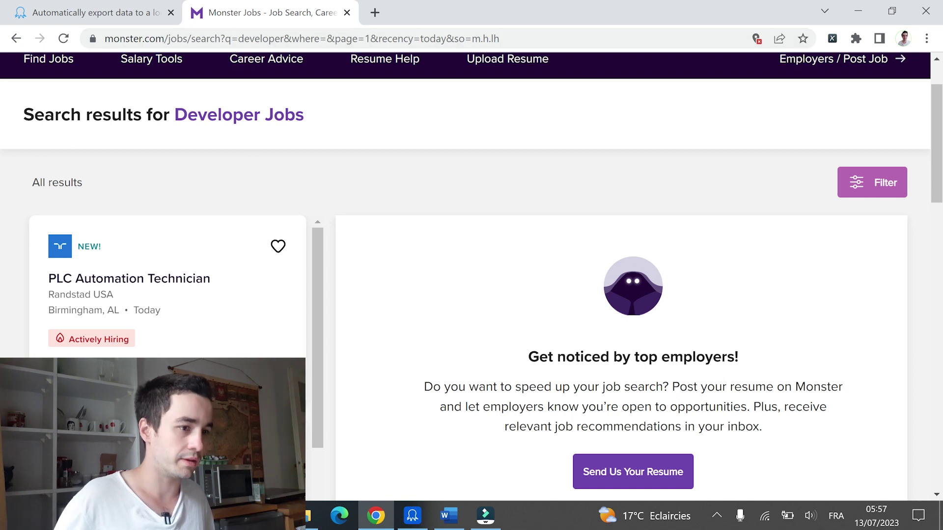
key(alt+Tab)
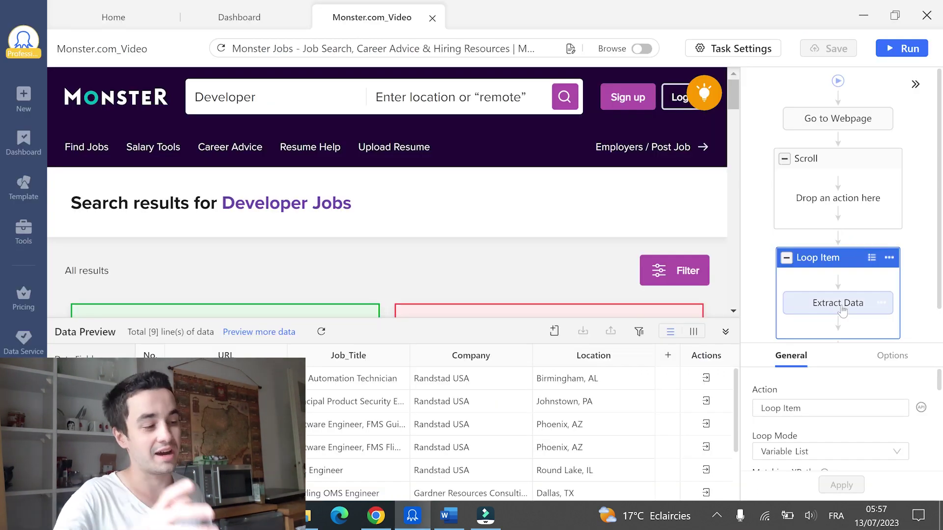
click(840, 303)
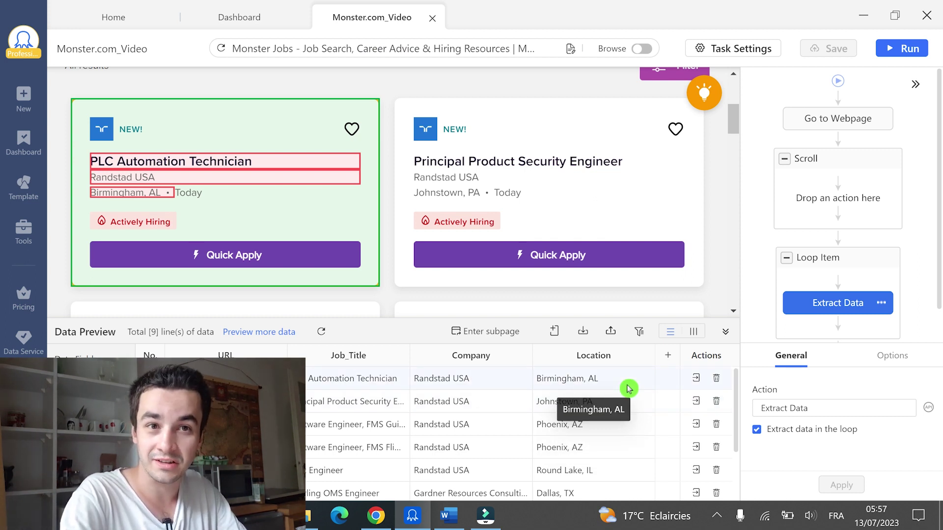
Show Monster.com_Video's Automation settings, with all schedules and exports still Not Set
click(742, 54)
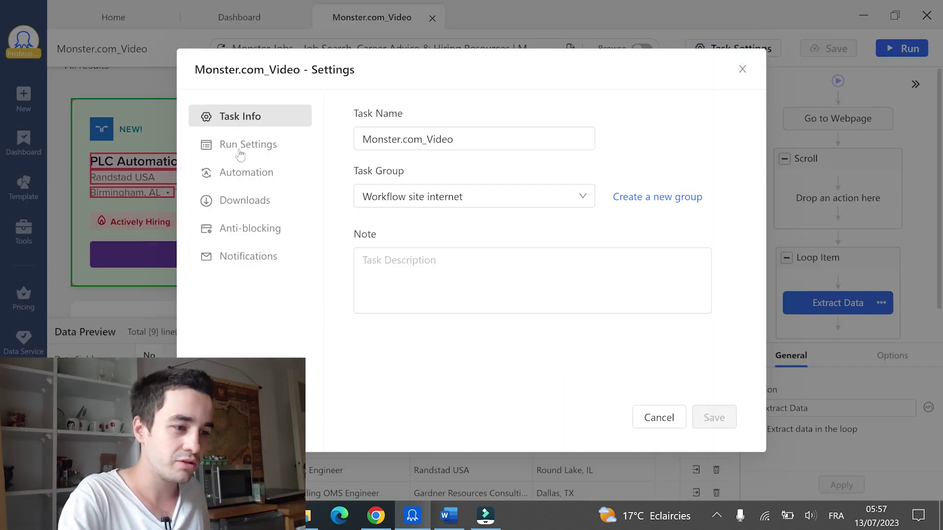
click(246, 174)
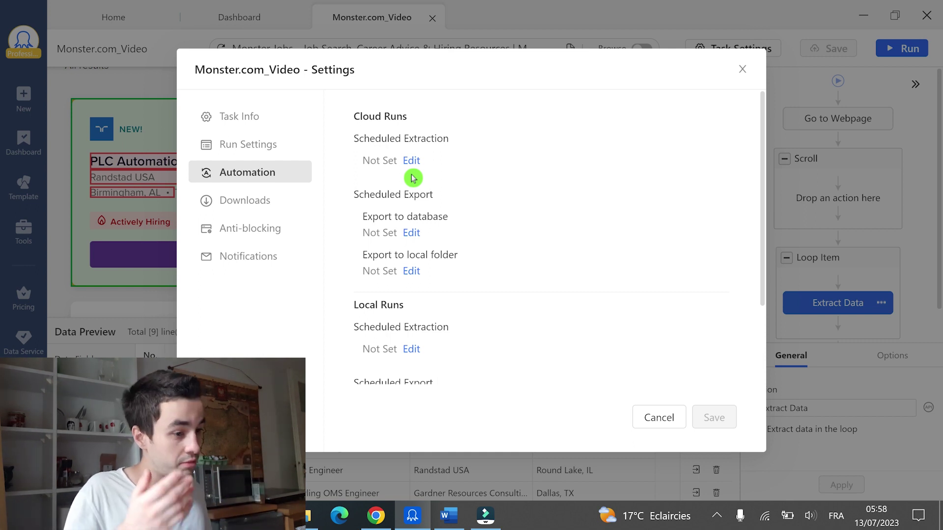
scroll(414, 179, down, 3)
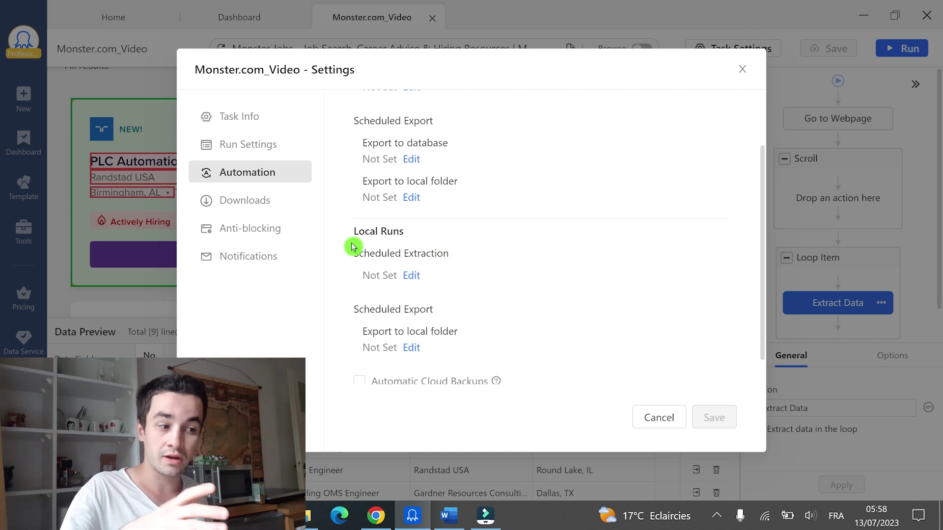
scroll(494, 166, up, 3)
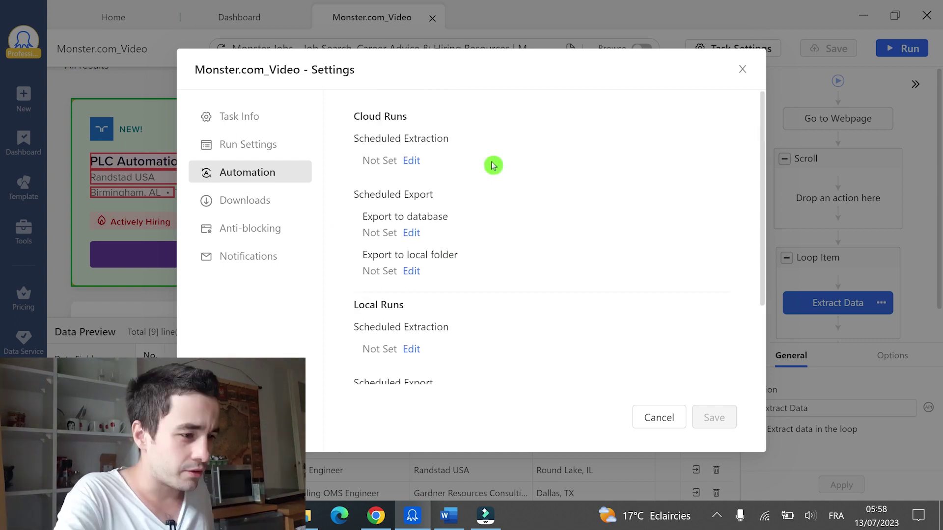
Start a cloud extraction schedule, first trying a weekly repeat on every day
click(412, 162)
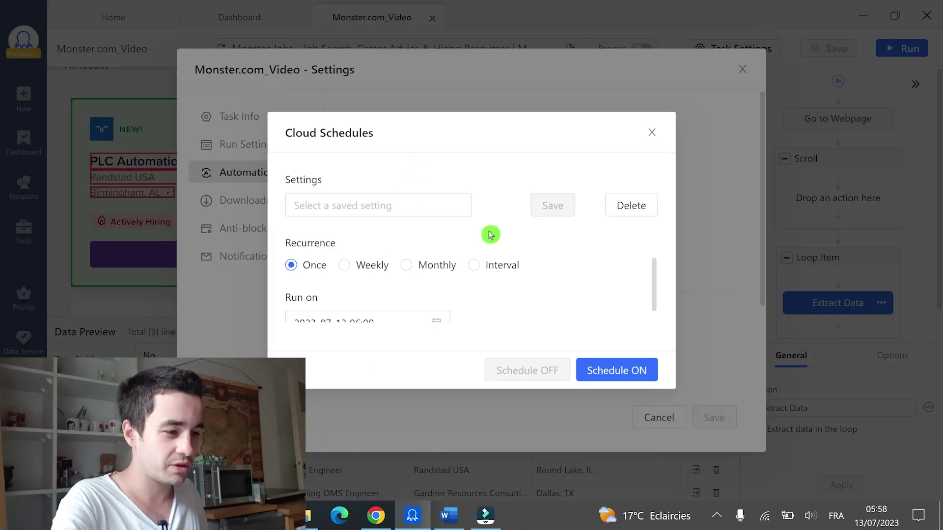
click(356, 269)
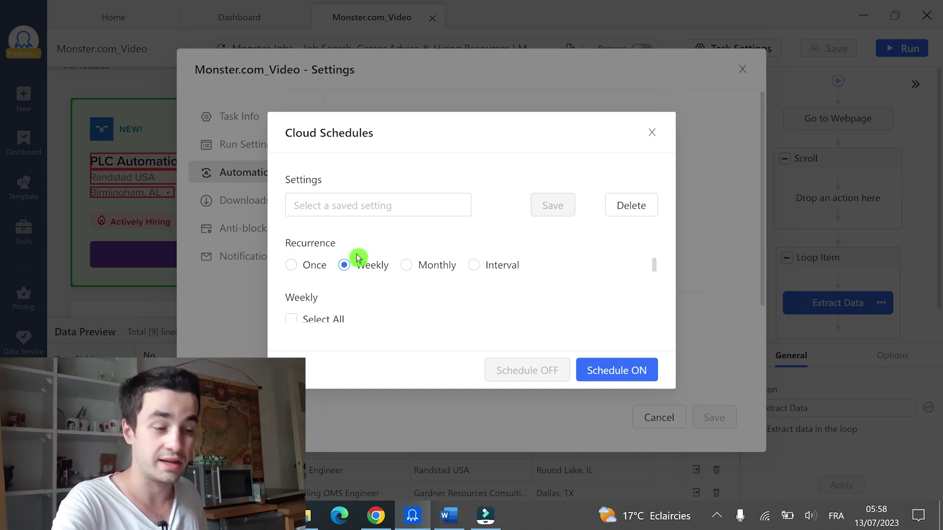
scroll(364, 265, down, 3)
scroll(319, 302, up, 3)
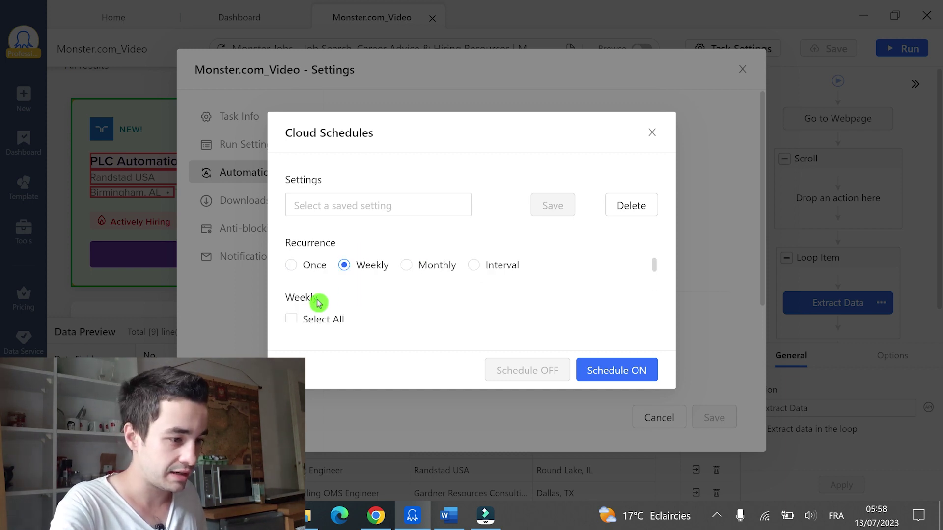
click(292, 319)
scroll(620, 301, down, 3)
scroll(625, 290, down, 3)
scroll(532, 284, up, 3)
scroll(496, 283, down, 3)
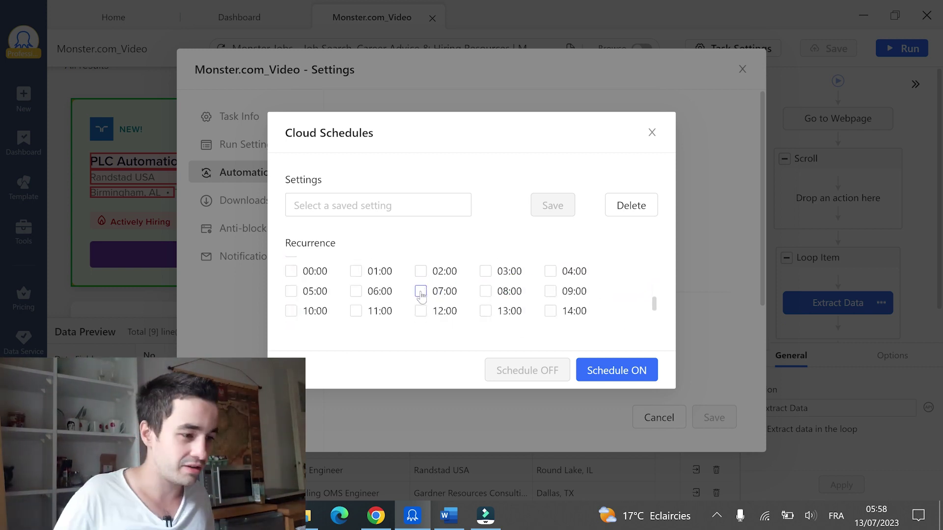
scroll(403, 292, up, 3)
scroll(404, 289, down, 3)
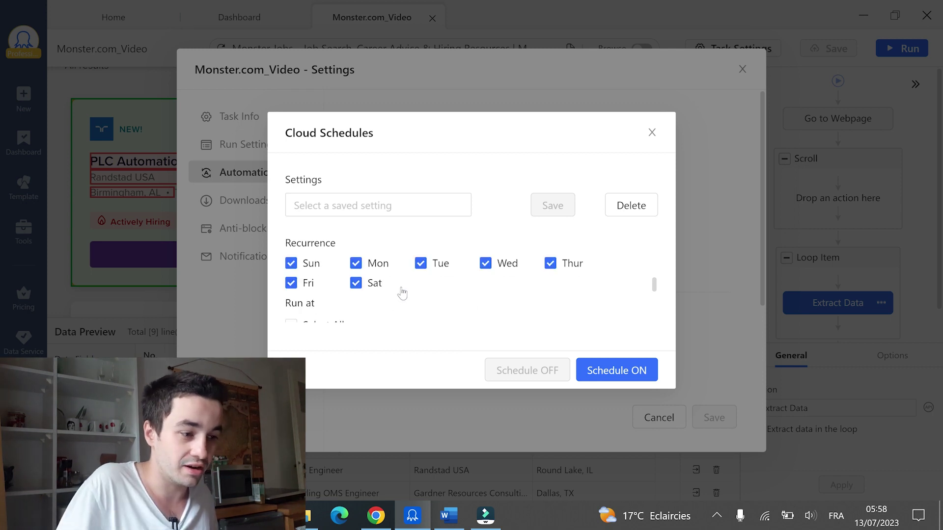
scroll(404, 286, down, 2)
scroll(457, 295, up, 5)
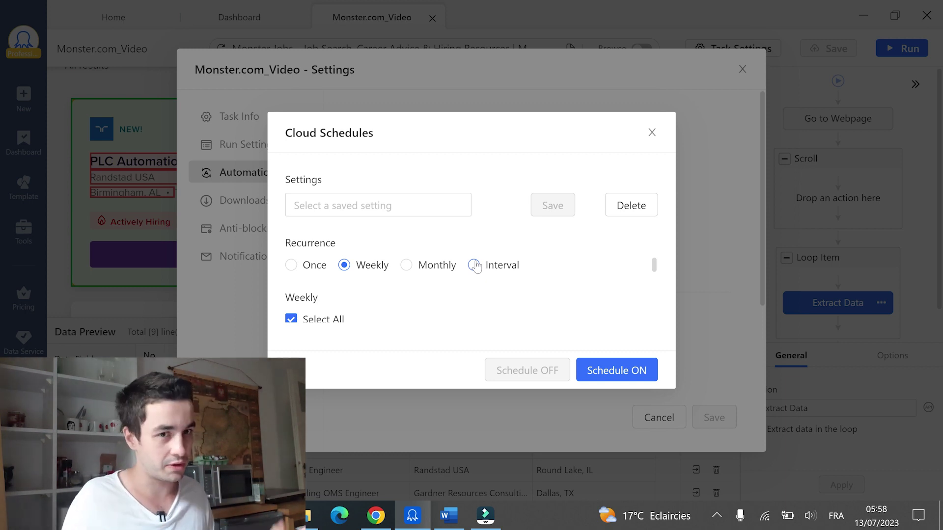
Switch the cloud schedule to a 5-minute interval and turn it on
click(475, 265)
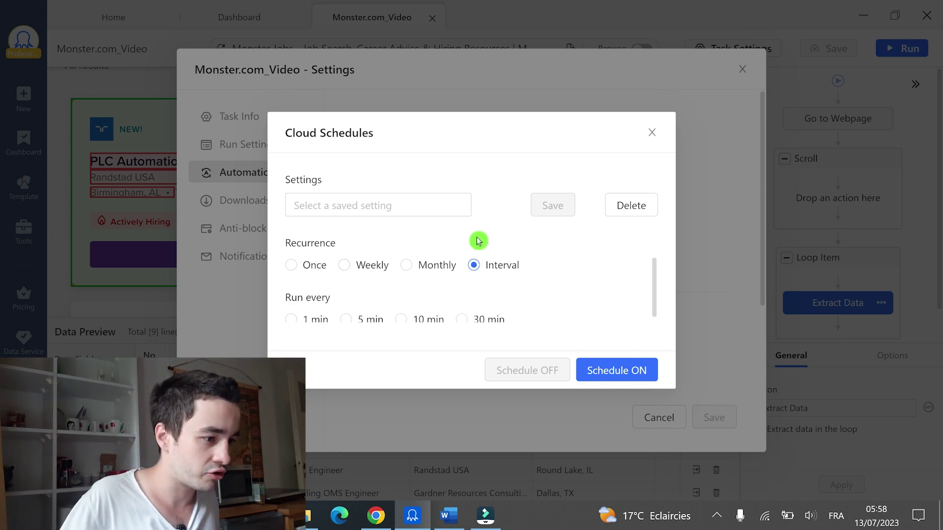
scroll(419, 278, down, 1)
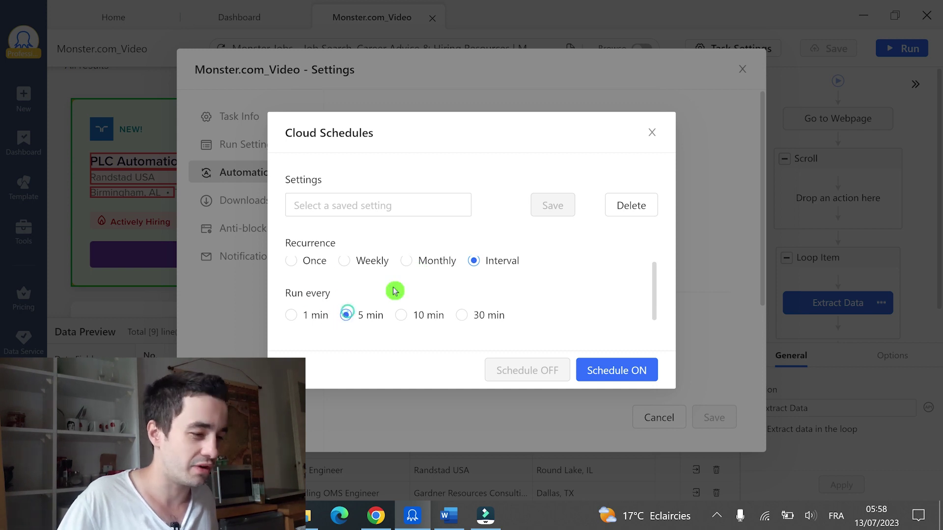
scroll(404, 293, down, 1)
click(618, 375)
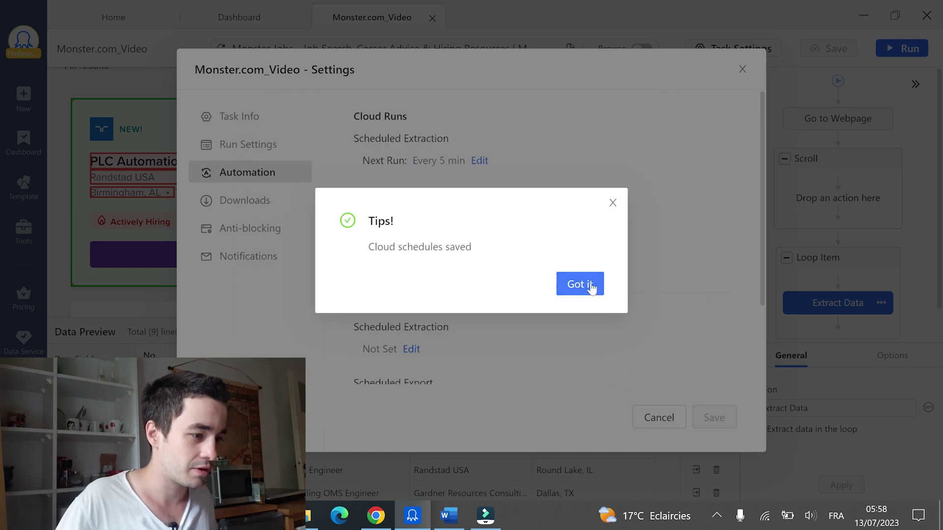
Auto-export cloud data as Excel named after the task, appending new rows to the existing file
click(590, 283)
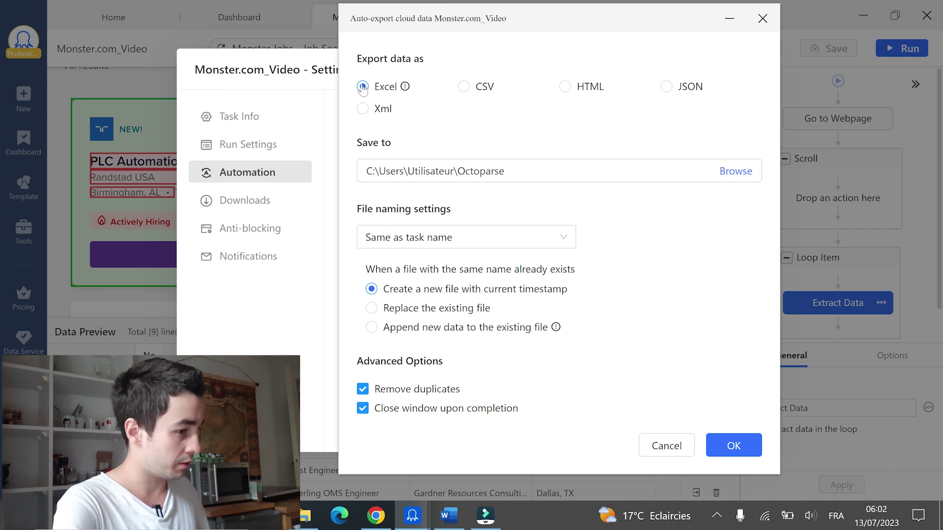
click(362, 87)
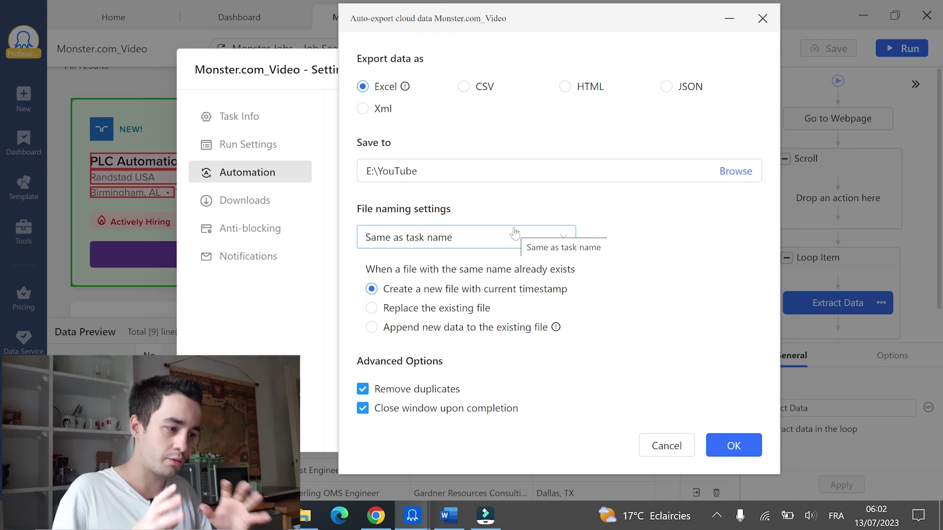
click(514, 234)
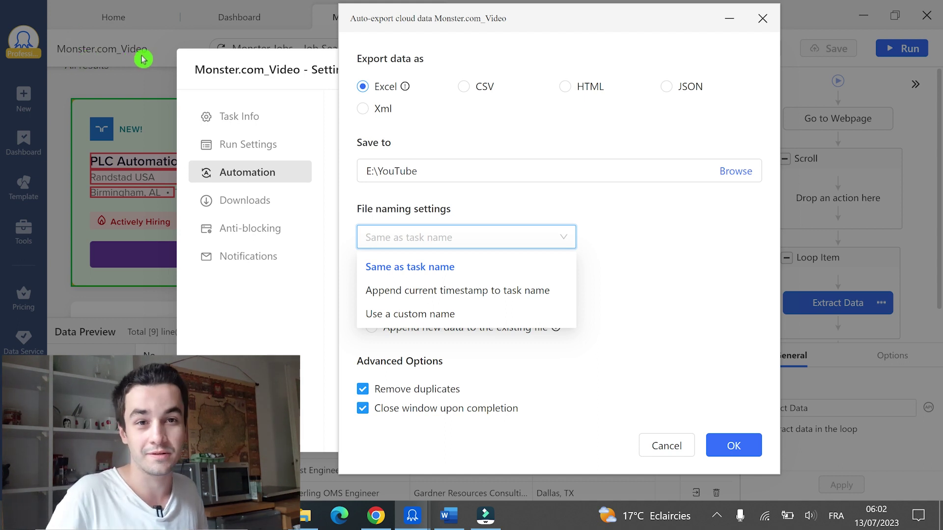
click(464, 267)
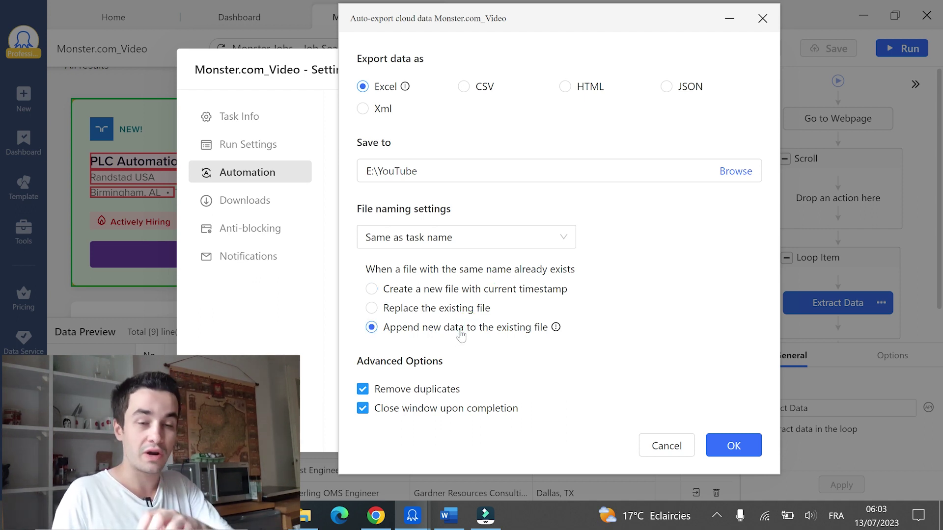
click(467, 373)
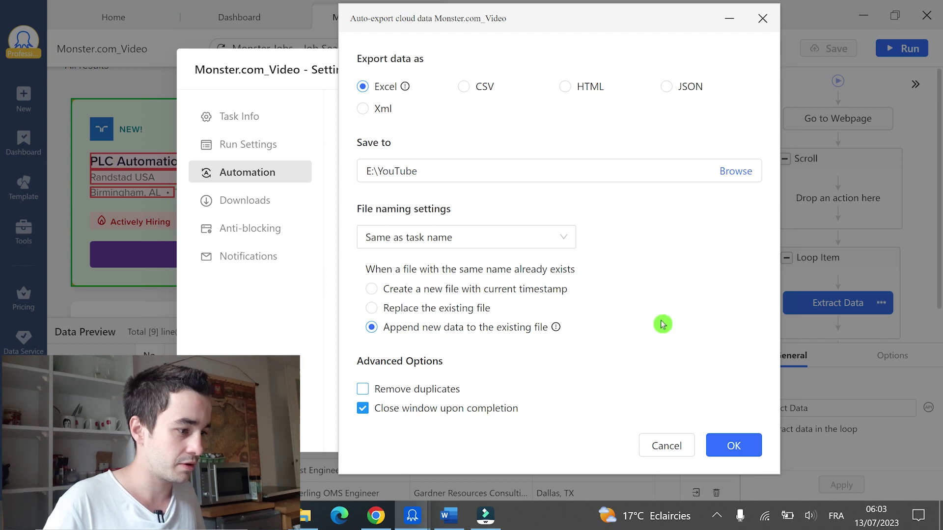
Save the export settings and close Task Settings and the task tab to reach the Dashboard
click(738, 447)
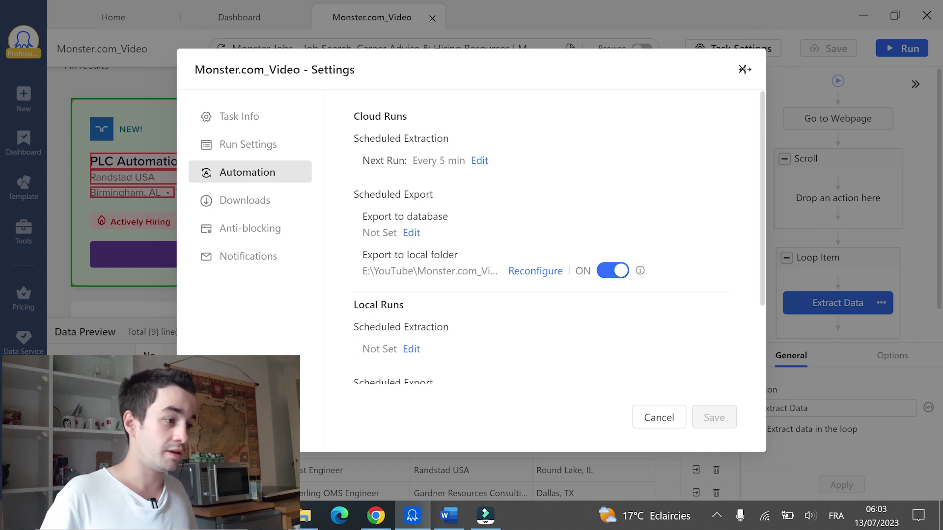
click(743, 69)
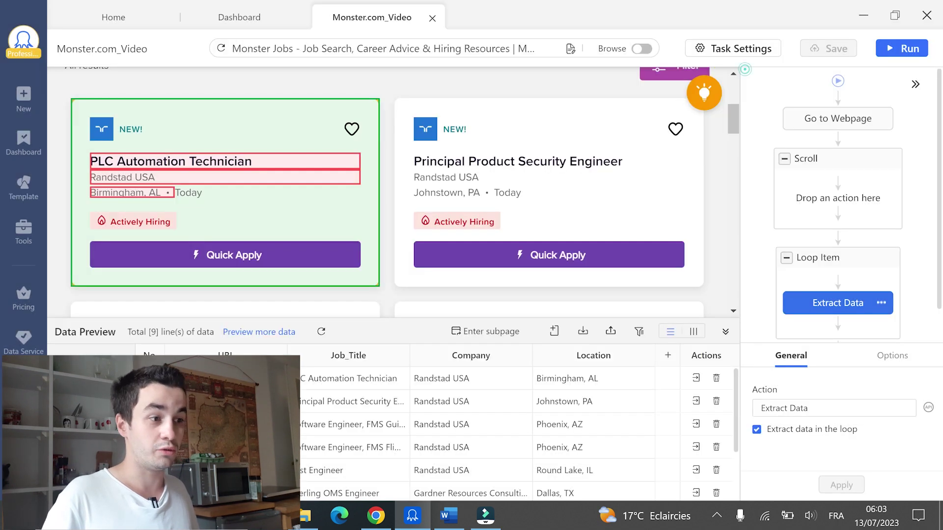
click(432, 19)
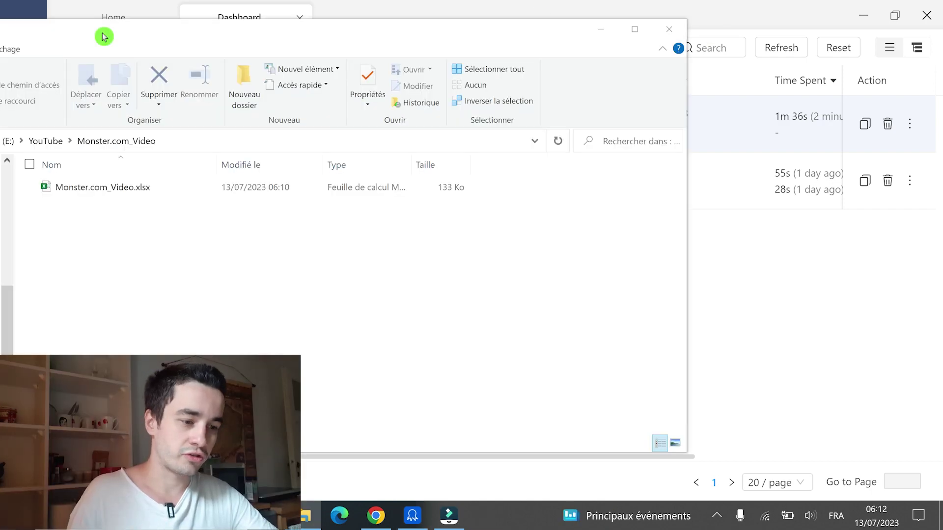
Open Monster.com_Video.xlsx from File Explorer and bring the Excel workbook forward
double_click(176, 197)
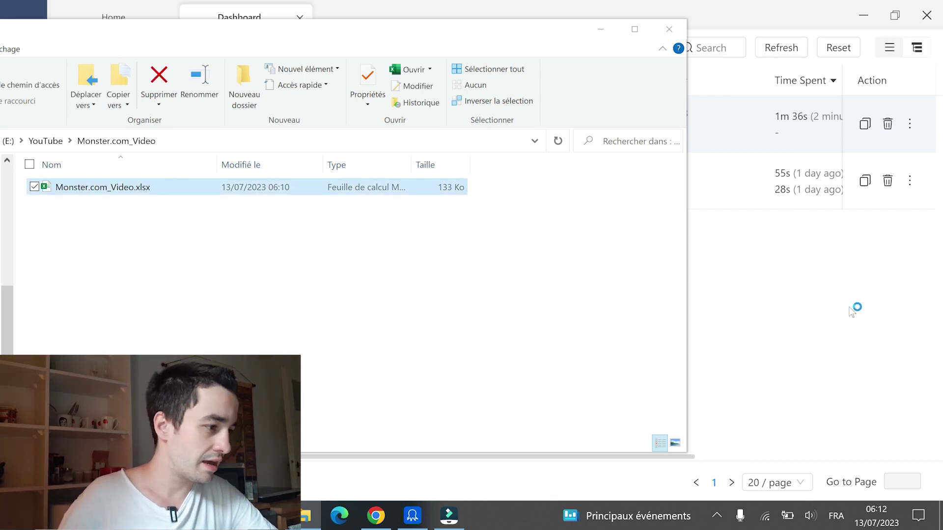
click(853, 309)
mouse_move(481, 114)
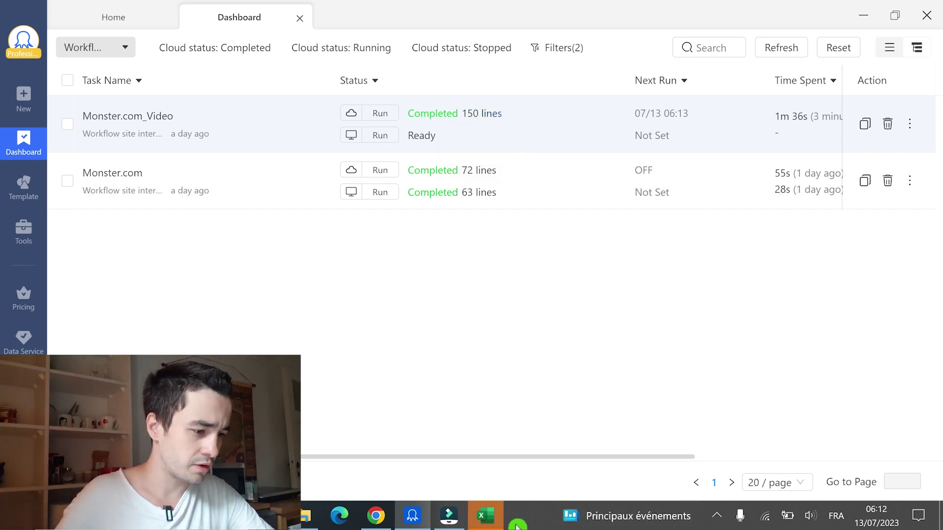
click(486, 517)
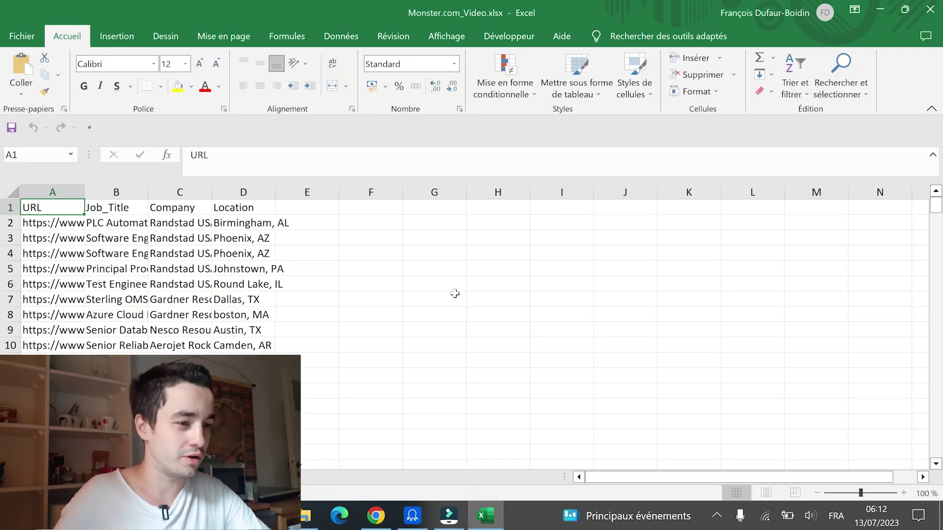
scroll(258, 247, down, 1)
scroll(231, 241, up, 1)
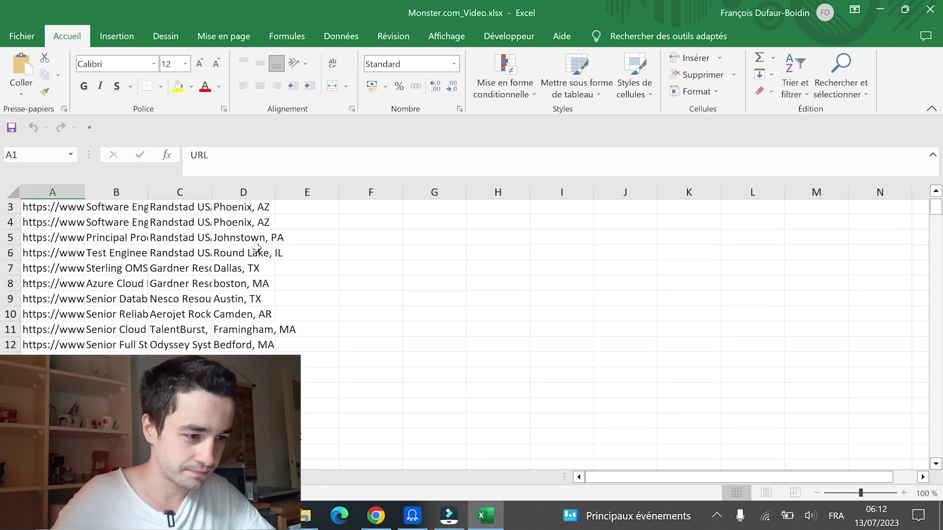
scroll(203, 234, down, 1)
scroll(203, 234, down, 15)
scroll(194, 248, down, 8)
scroll(193, 246, down, 13)
scroll(191, 242, down, 15)
scroll(191, 243, down, 10)
scroll(187, 244, down, 10)
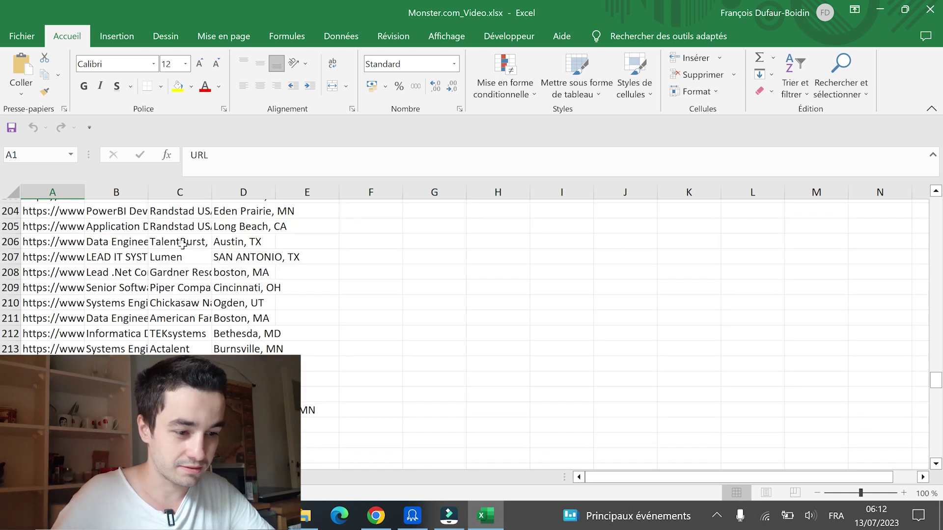
scroll(196, 275, down, 10)
scroll(201, 304, down, 10)
scroll(200, 304, down, 7)
scroll(200, 303, down, 2)
scroll(199, 300, up, 2)
scroll(194, 295, up, 4)
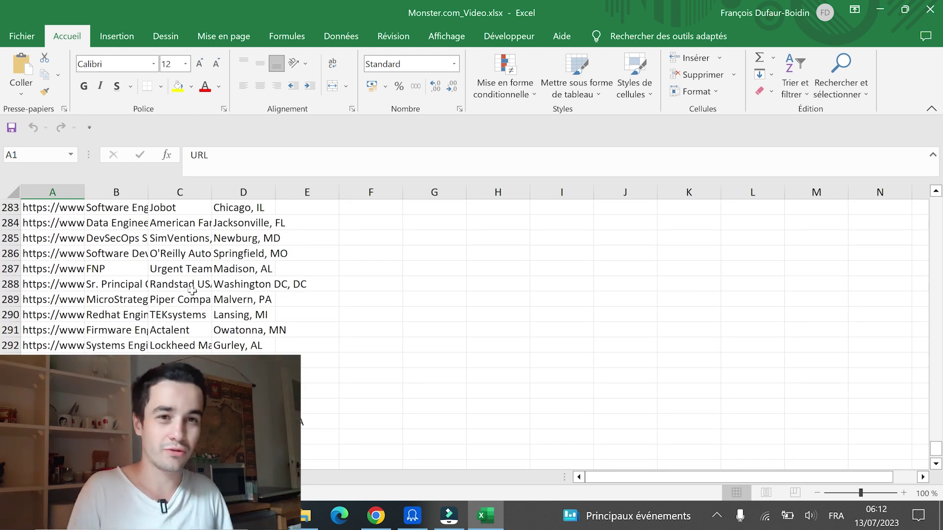